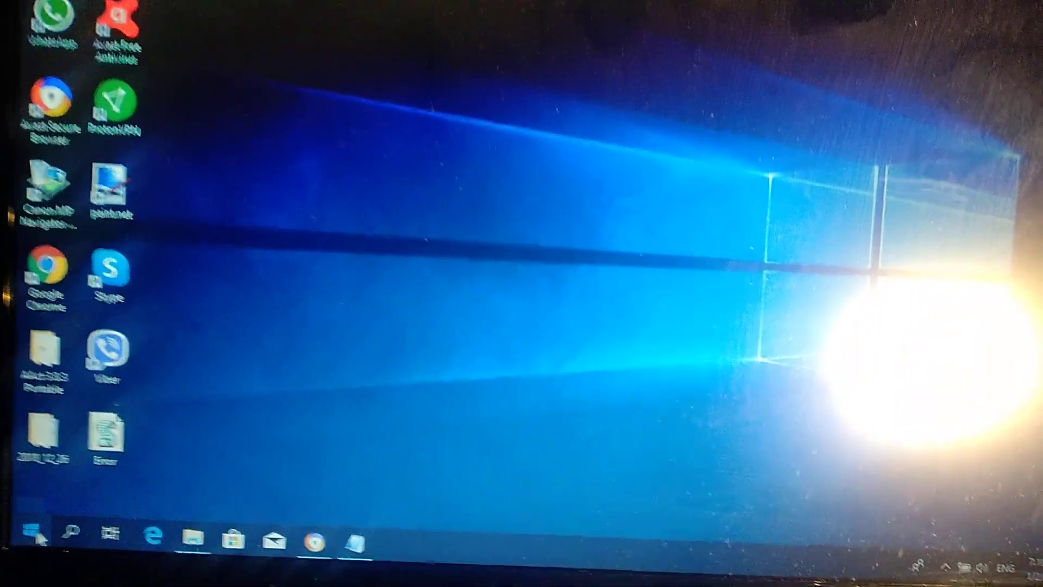
# Open Settings from the Start menu and go to the Privacy section.
pyautogui.click(34, 531)
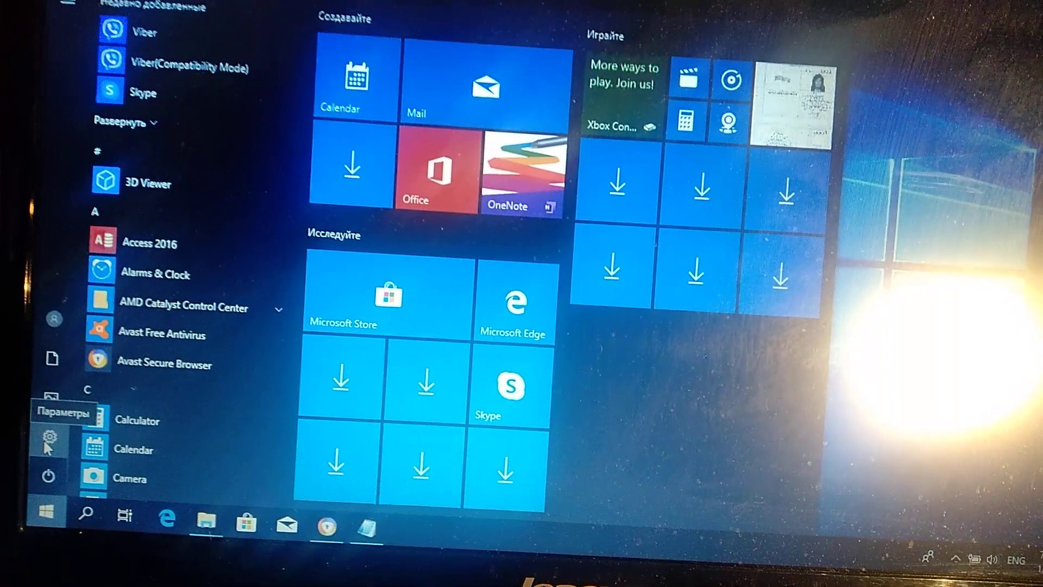
pyautogui.click(50, 427)
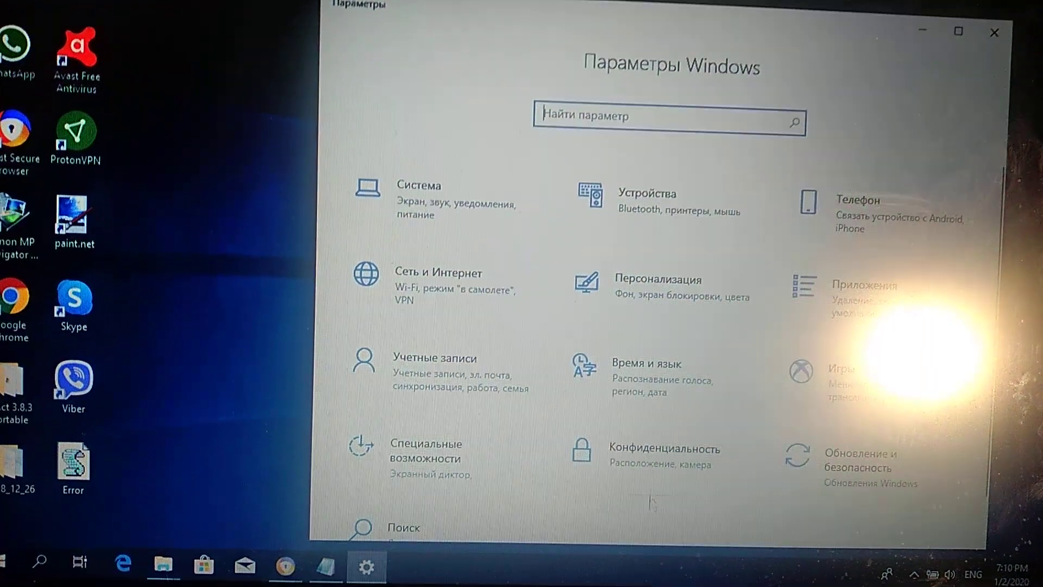
pyautogui.click(652, 460)
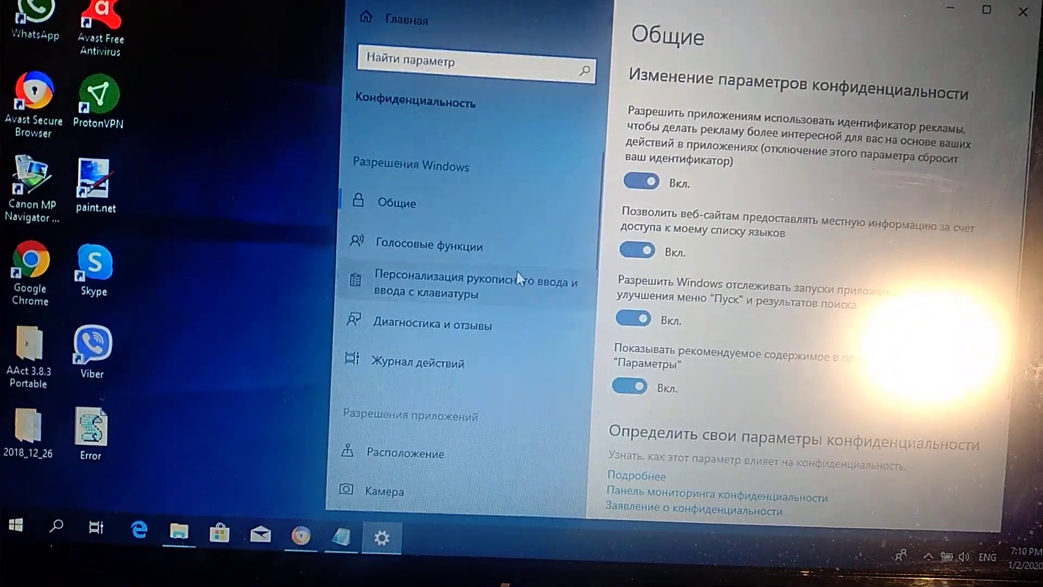
pyautogui.scroll(-3, 516, 272)
pyautogui.scroll(-4, 514, 237)
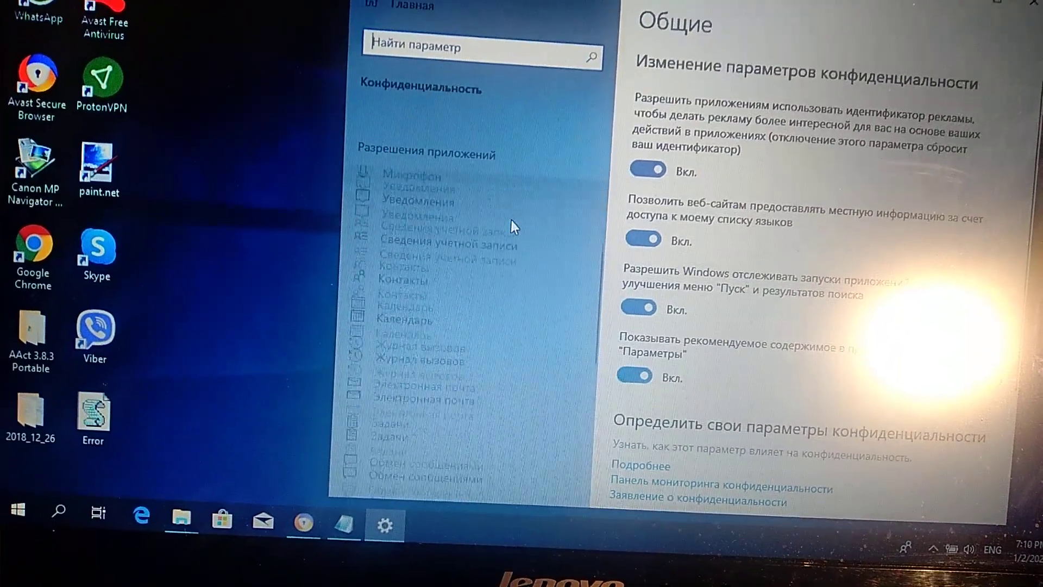
pyautogui.scroll(-4, 505, 225)
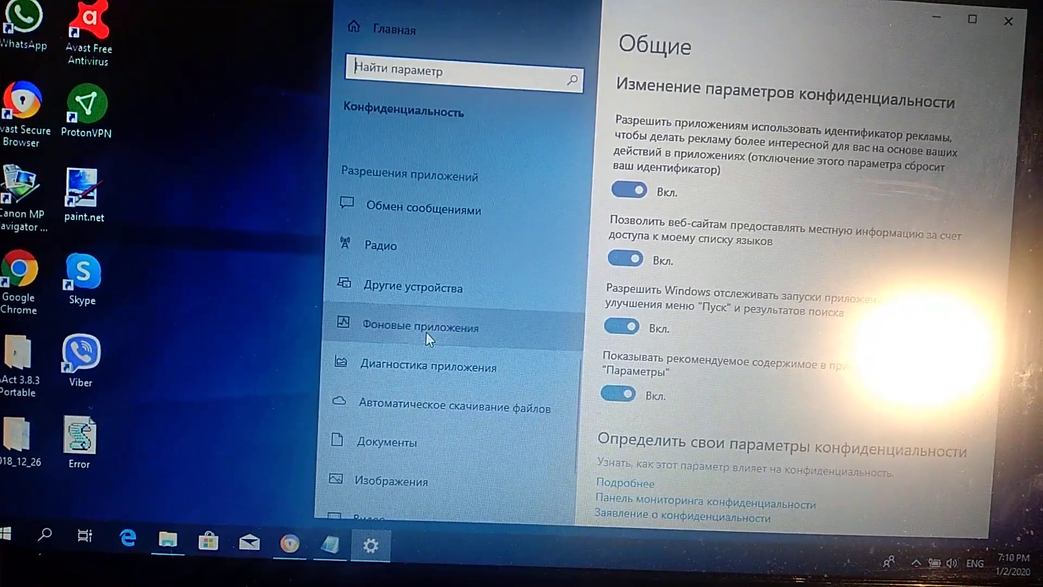
# Open the Background apps page and switch off background running for all apps.
pyautogui.click(426, 332)
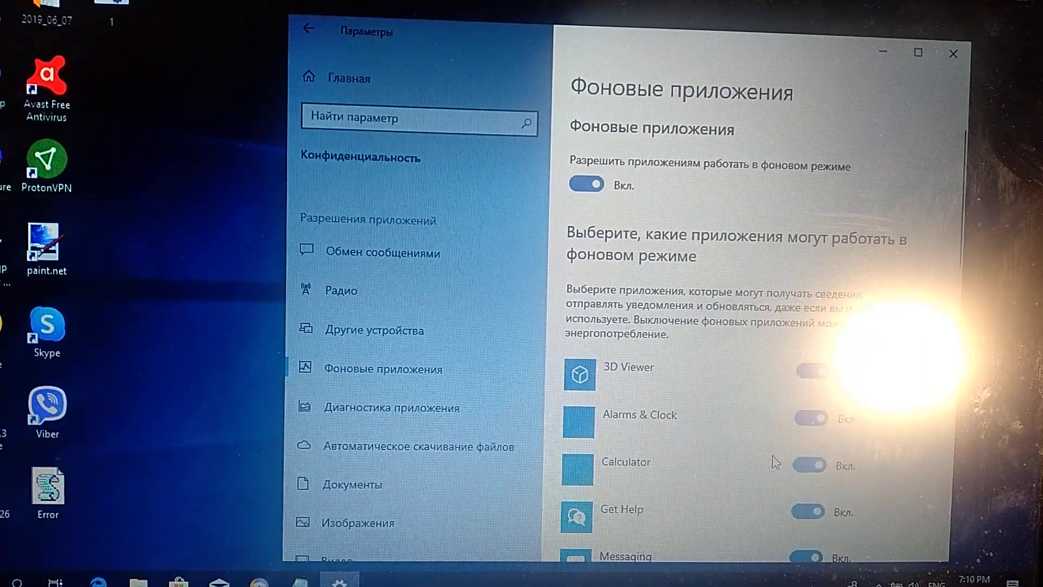
pyautogui.scroll(-2, 774, 461)
pyautogui.scroll(-2, 766, 425)
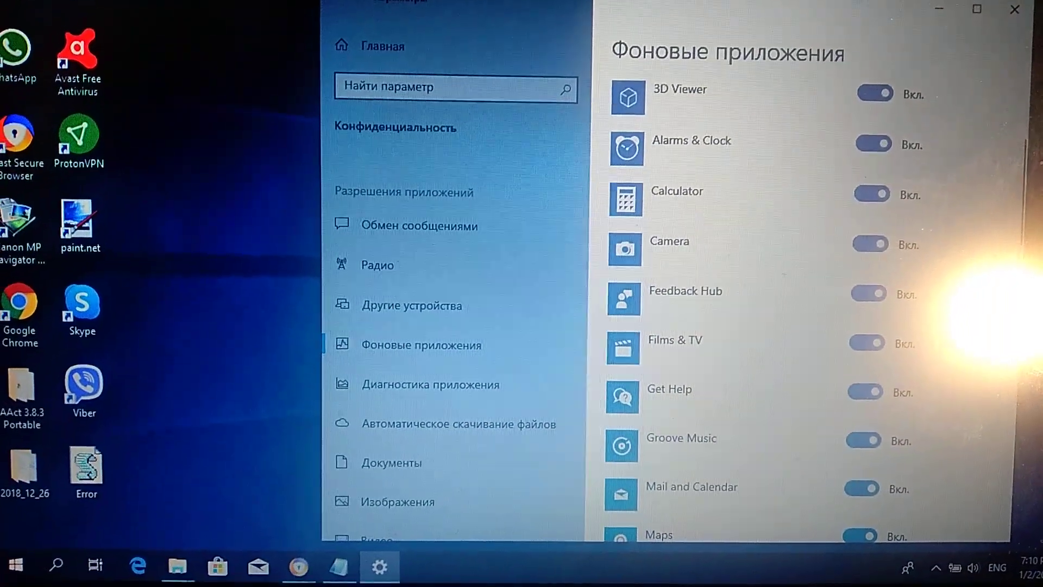
pyautogui.scroll(5, 779, 234)
pyautogui.scroll(3, 770, 241)
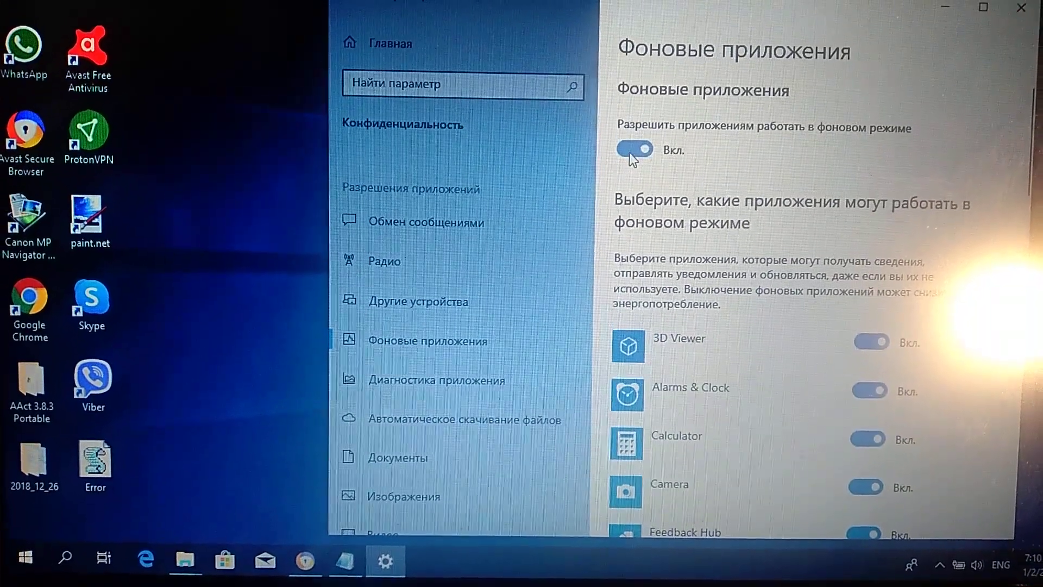
pyautogui.click(624, 158)
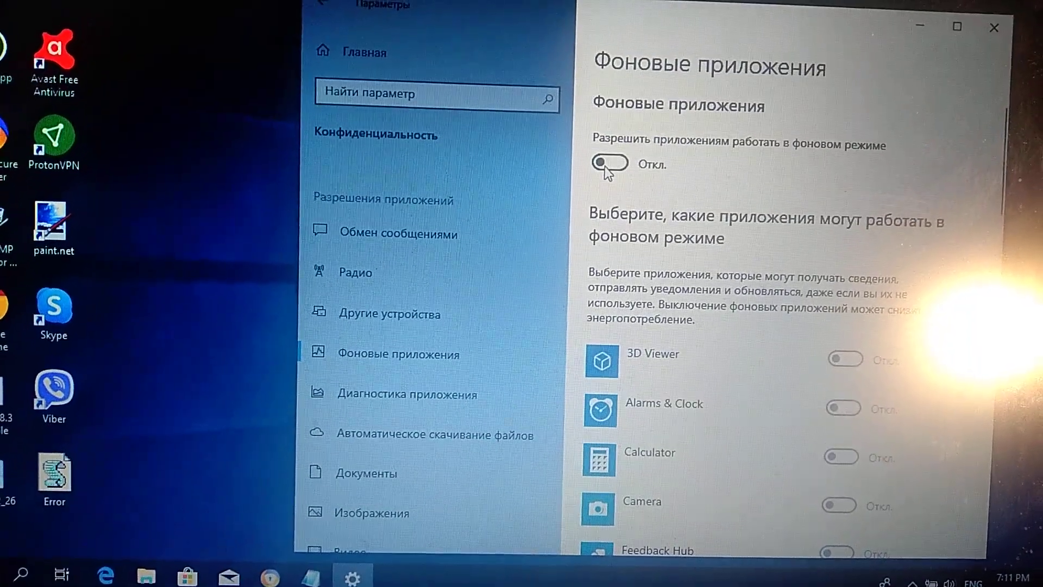
pyautogui.click(604, 171)
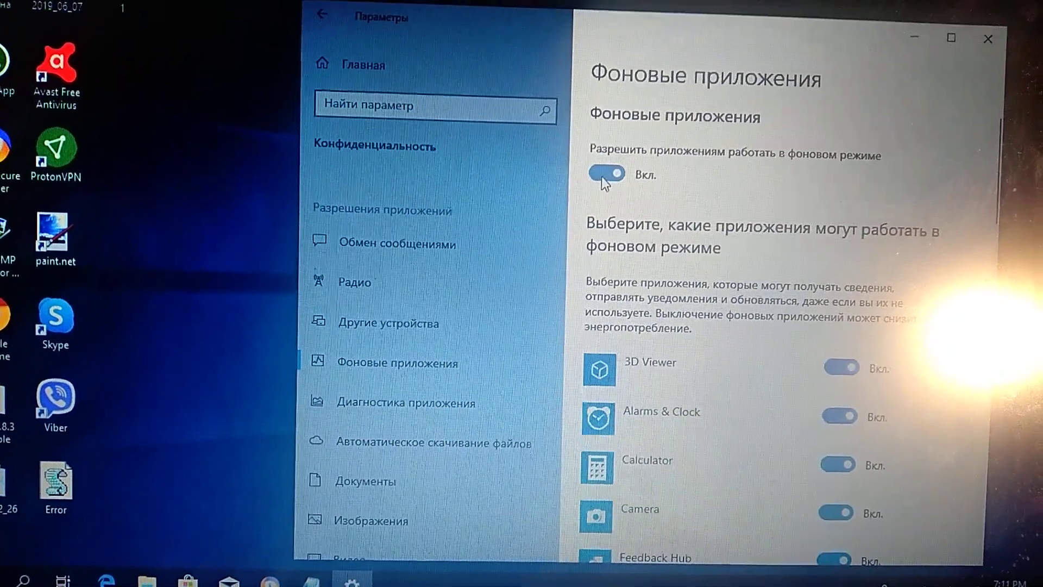